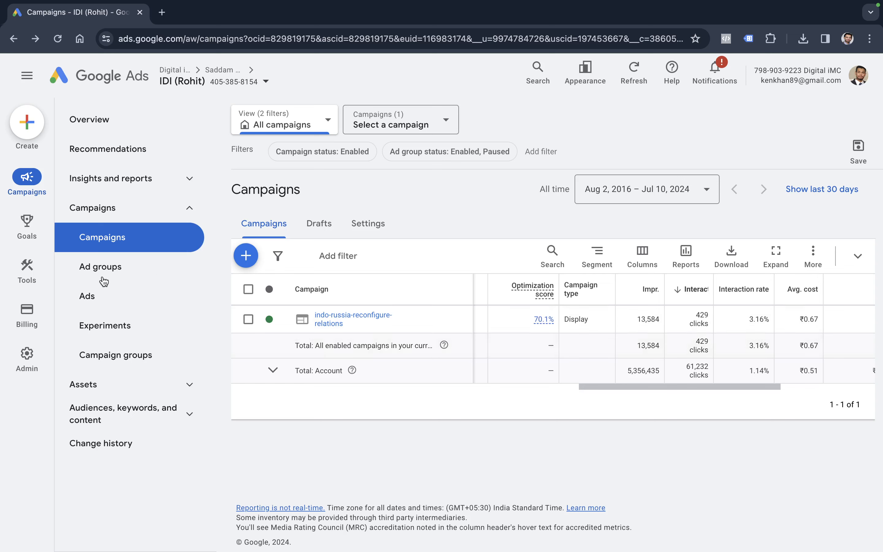
- Open the automated rules under bulk actions and start a new campaign rule
mouse_move(30, 272)
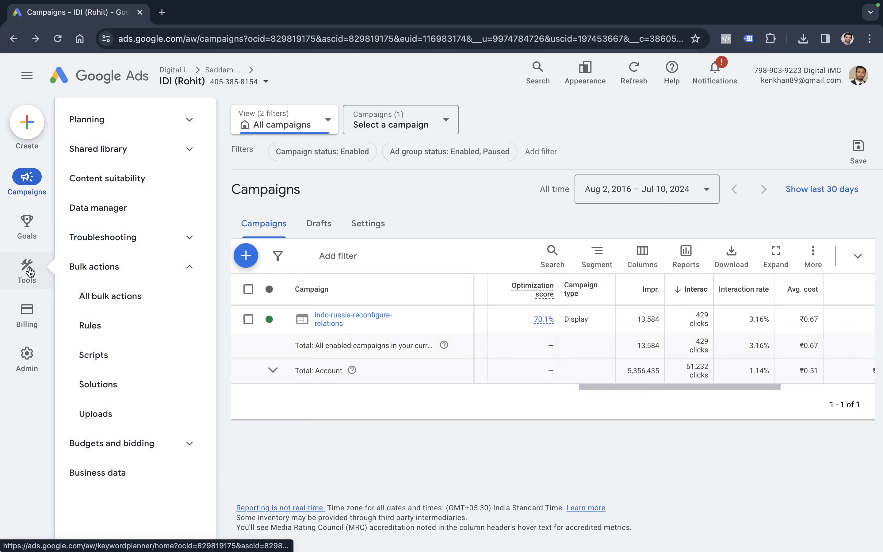
click(132, 276)
click(134, 278)
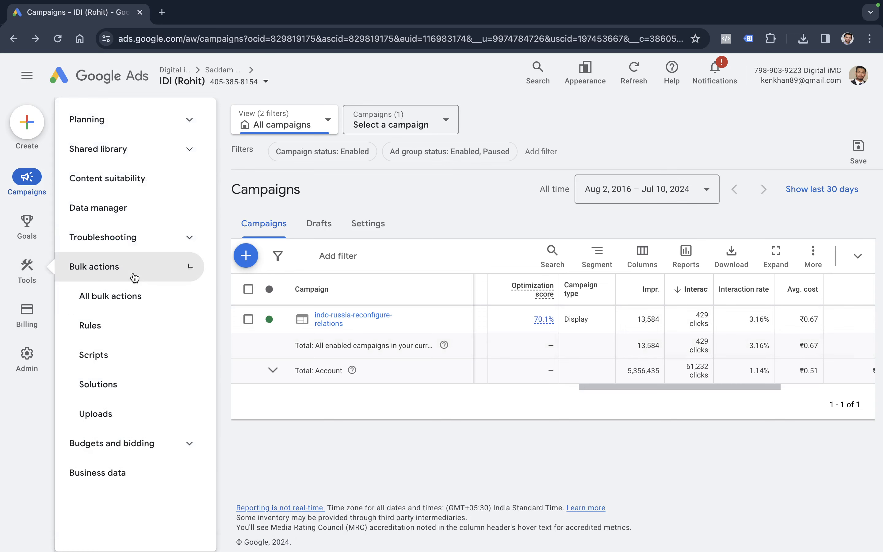
click(116, 333)
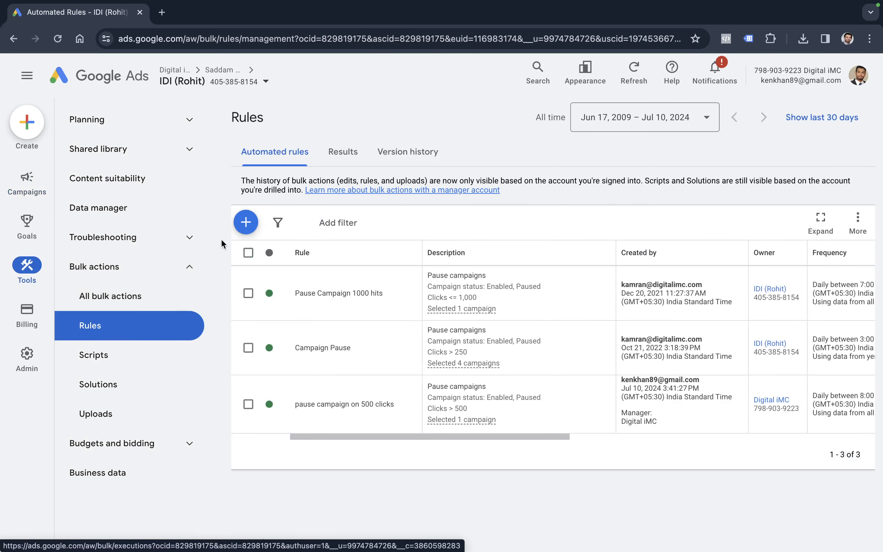
click(246, 222)
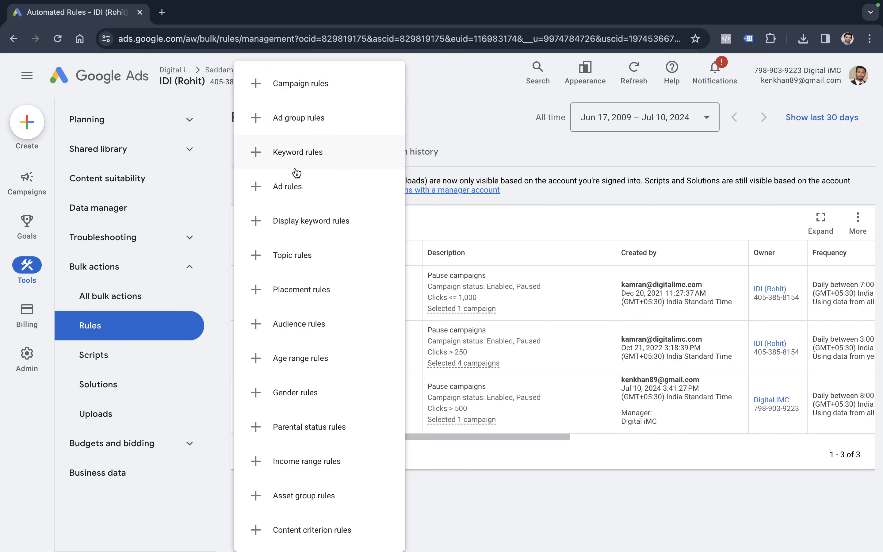
click(316, 88)
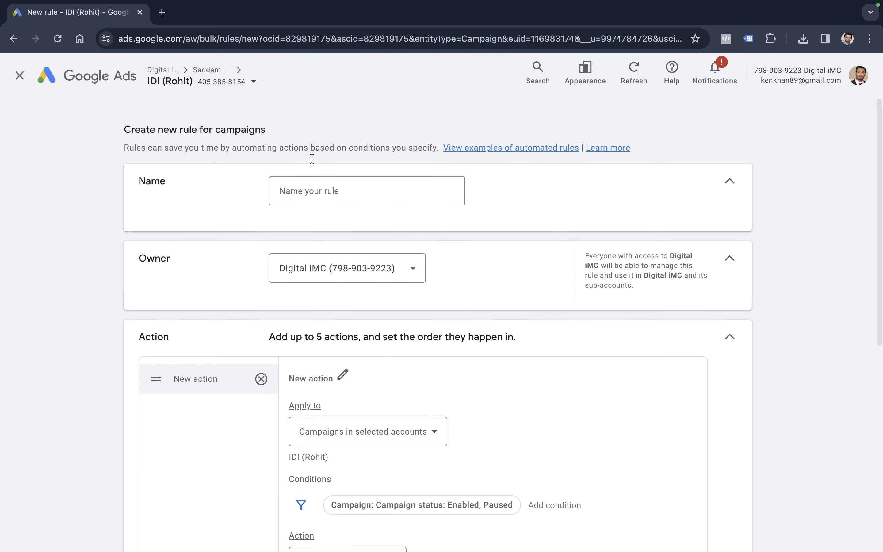
- Name the new rule "Pause the campaign on 500 clicks"
click(323, 191)
text(P)
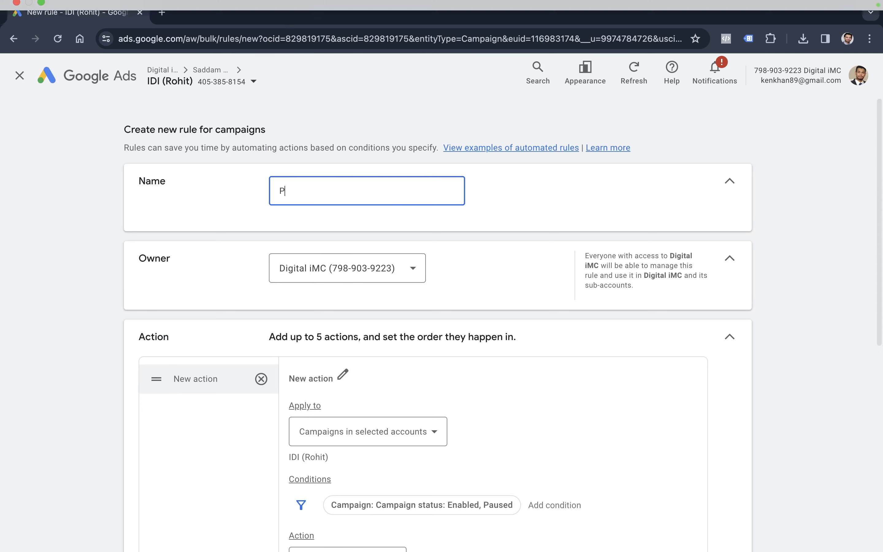
text(ause the cmap)
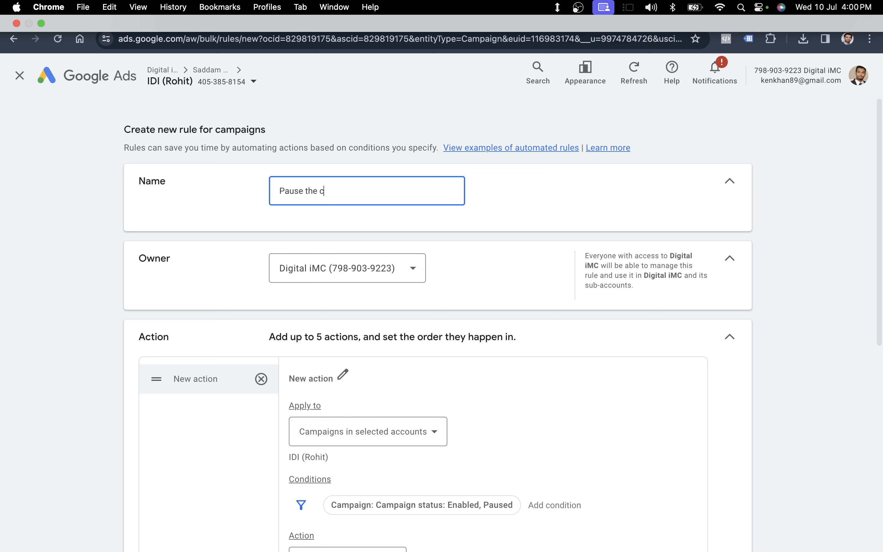
key(BackSpace)
key(BackSpace)
key(BackSpace)
text(ampaign on 500 clicks)
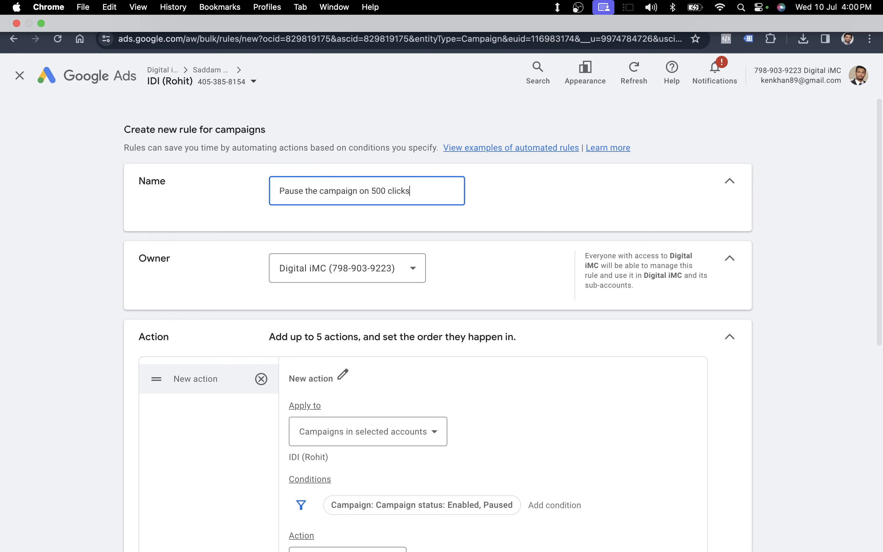
- Apply the rule to selected campaigns only, choosing the indo-russia-reconfigure-relations campaign
click(367, 446)
click(394, 498)
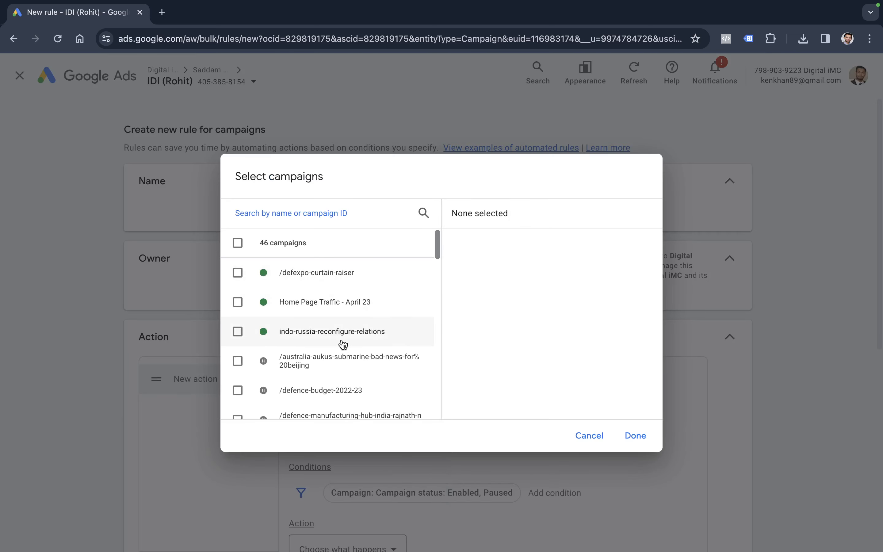
click(264, 332)
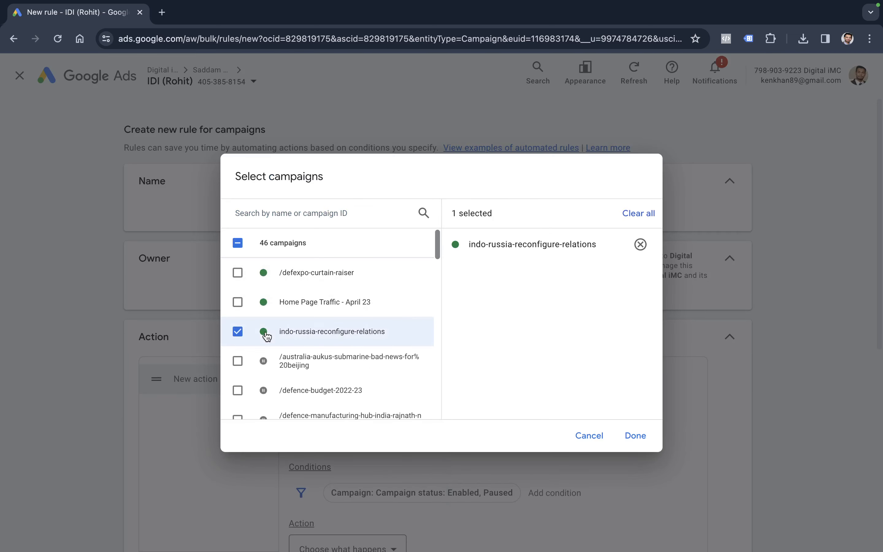
click(645, 436)
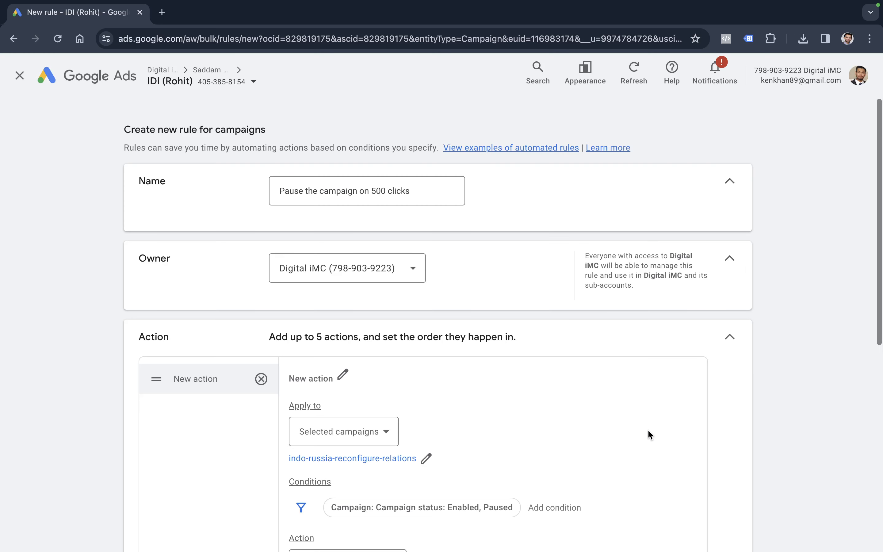
- Set the rule's action to Pause campaigns
scroll(648, 429, down, 1)
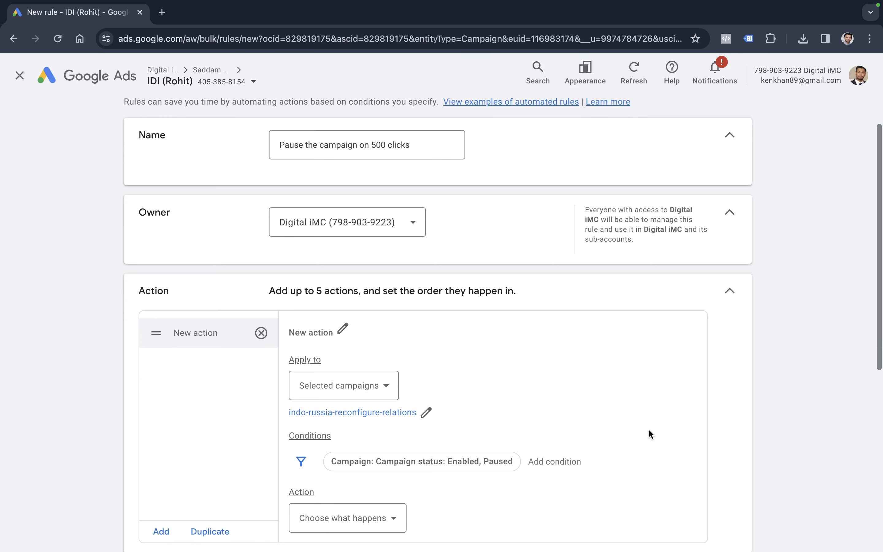
scroll(648, 429, down, 3)
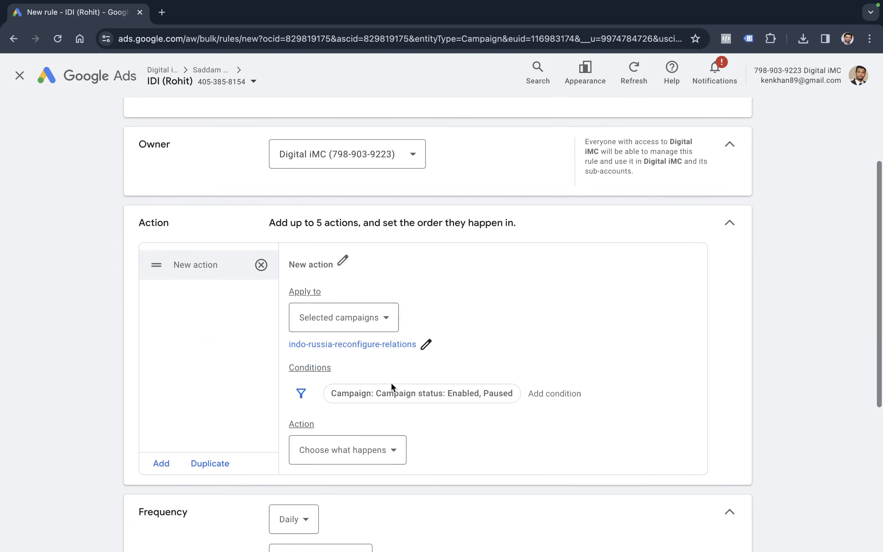
click(342, 396)
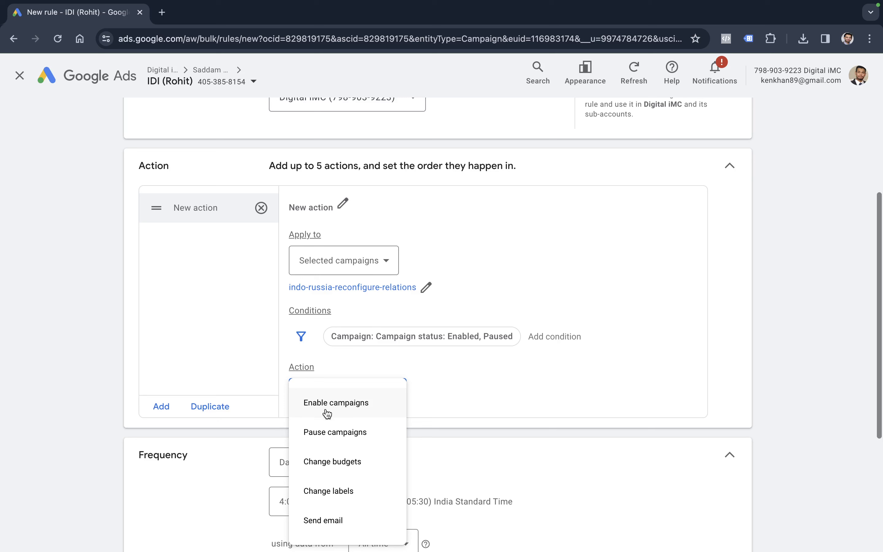
click(338, 442)
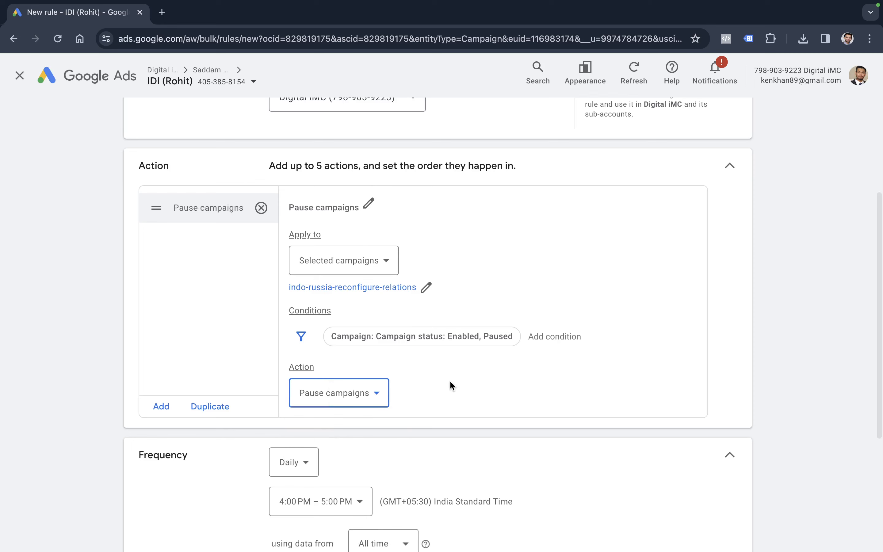
- Preview which campaigns the rule would change with only the campaign status condition, without saving the rule
scroll(450, 381, down, 5)
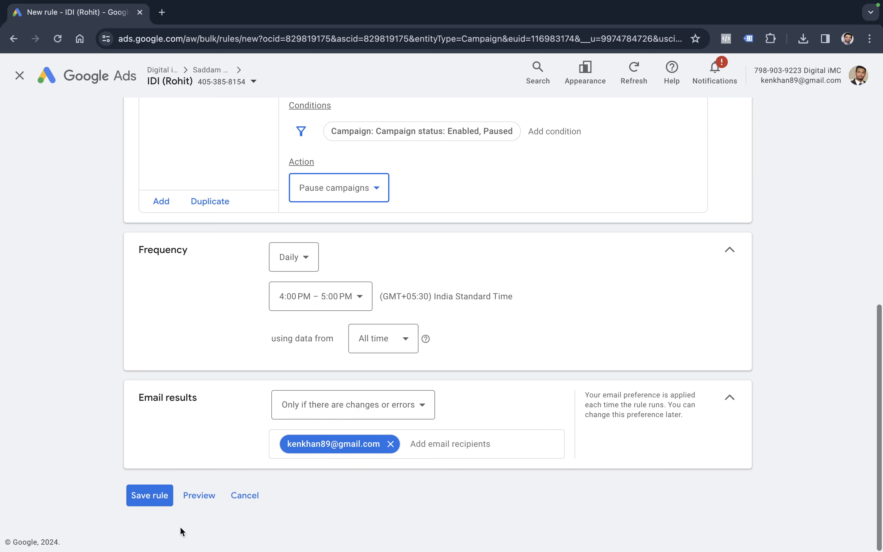
click(207, 500)
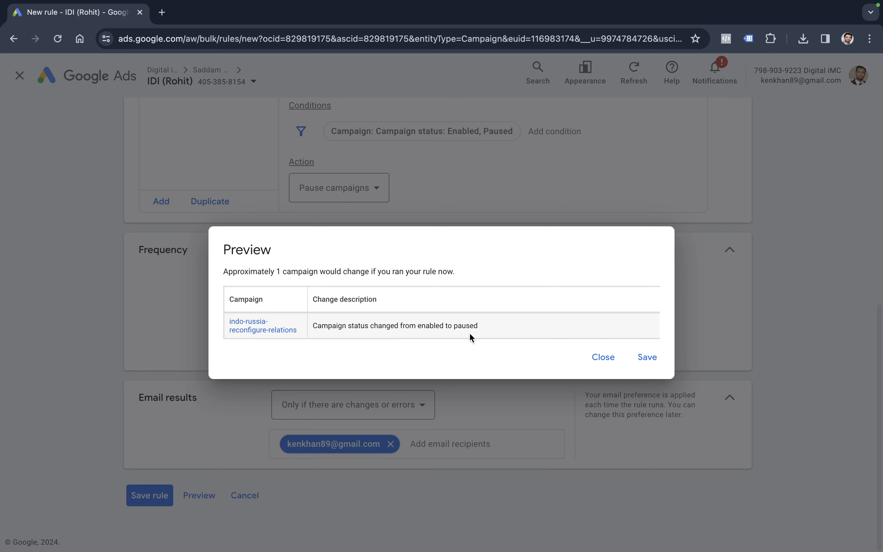
click(605, 358)
- Add a condition to the rule requiring Clicks > 500
scroll(465, 369, up, 5)
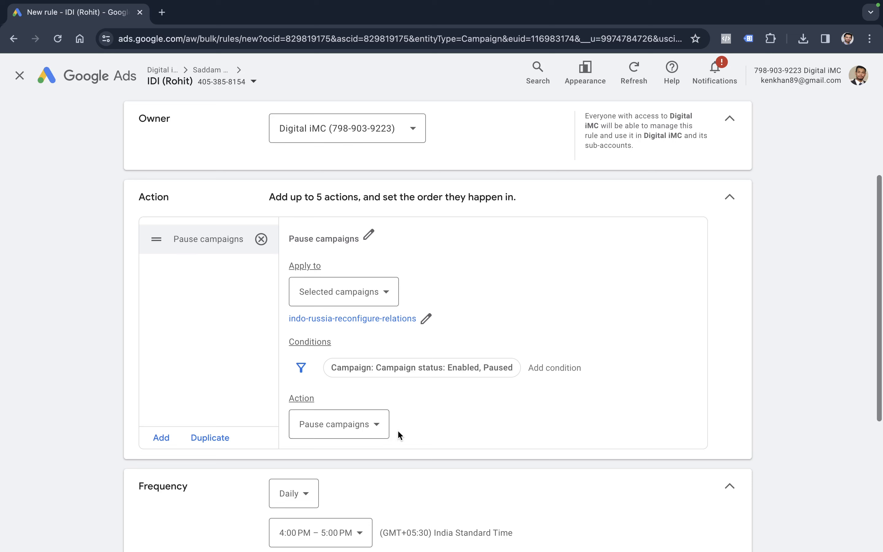
click(562, 369)
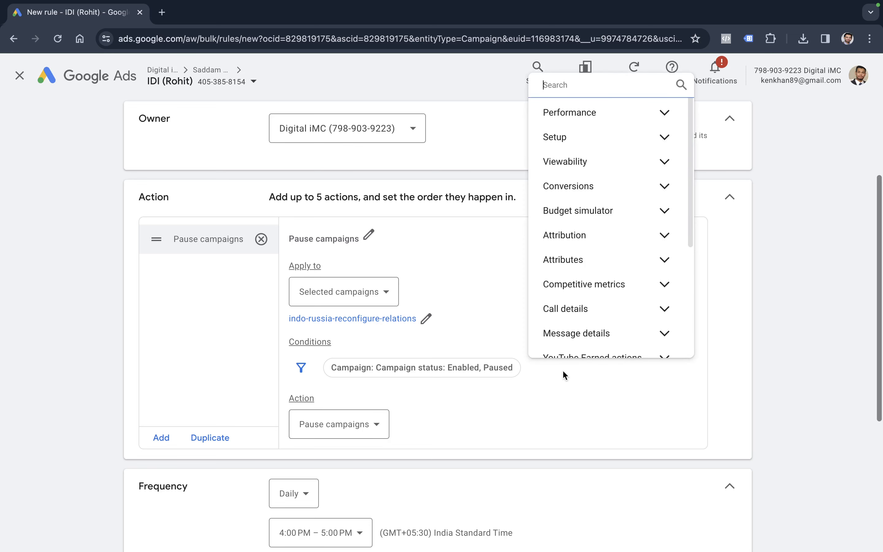
text(a)
key(BackSpace)
text(click)
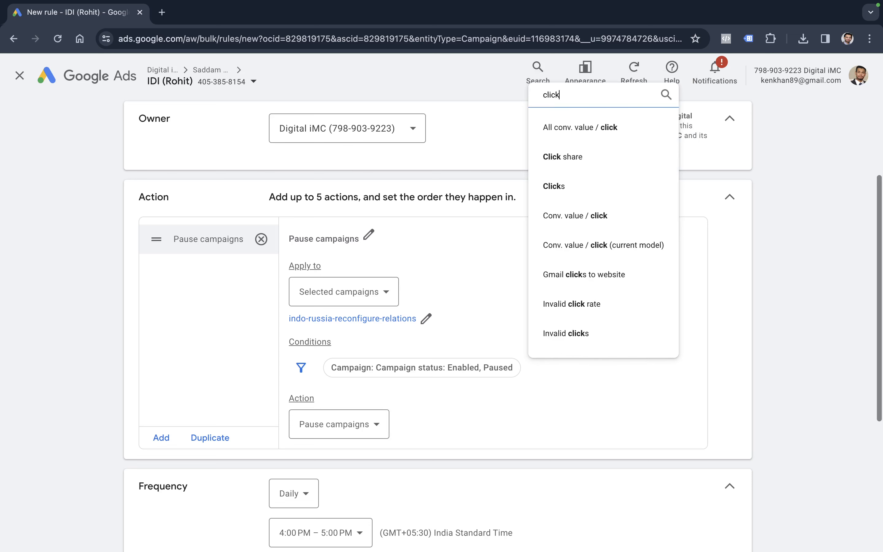
click(592, 187)
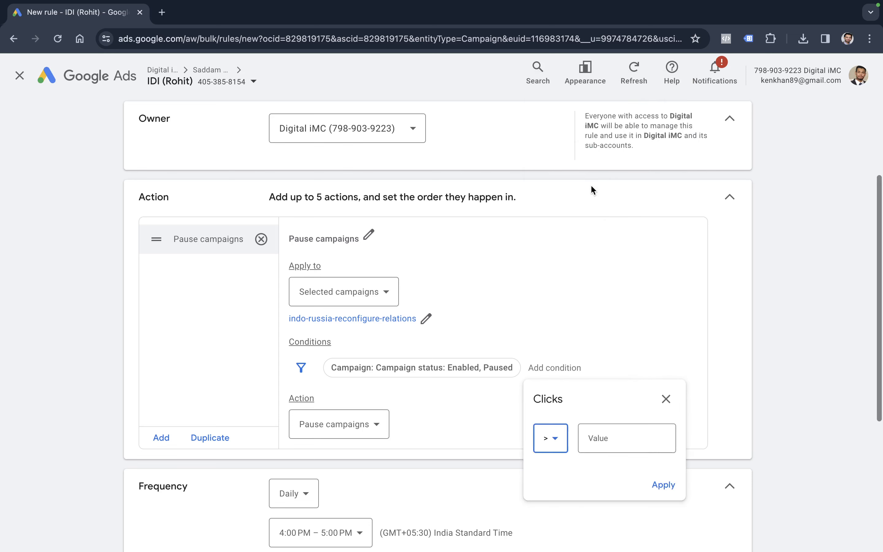
click(561, 449)
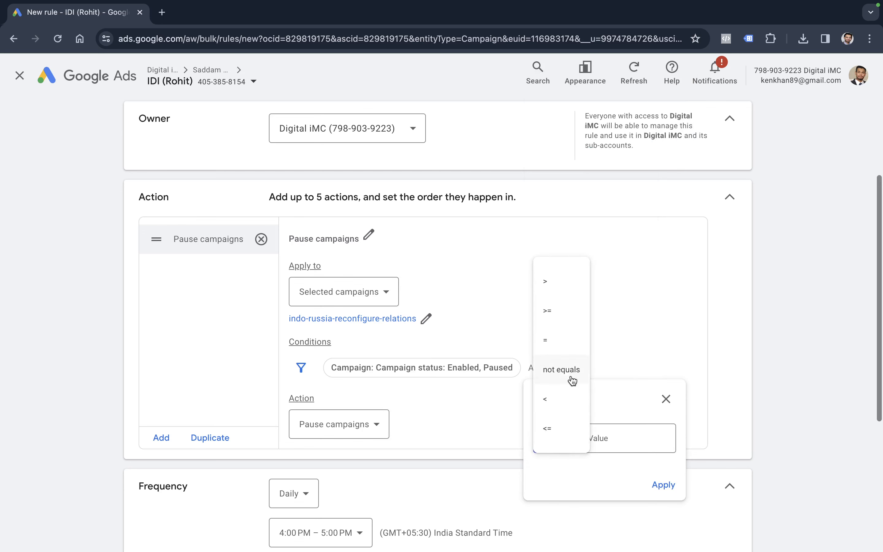
click(564, 282)
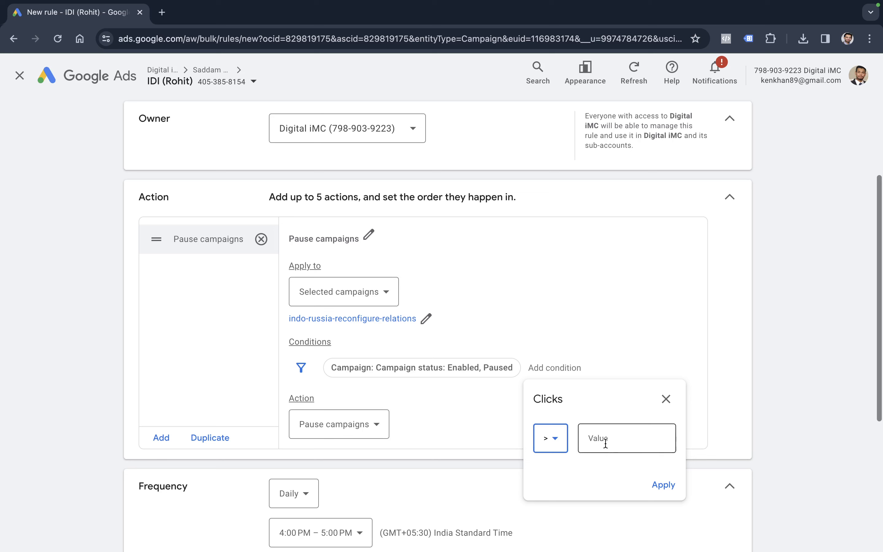
click(607, 448)
text(500)
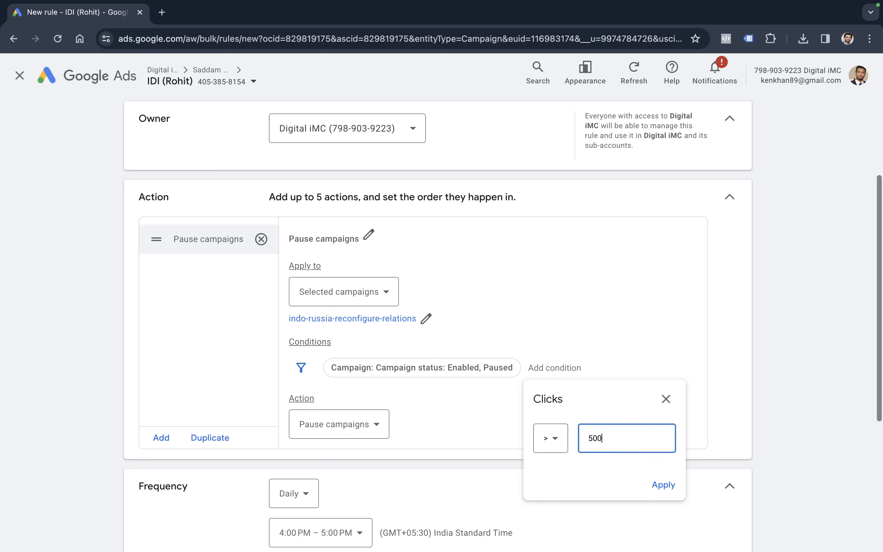
click(673, 487)
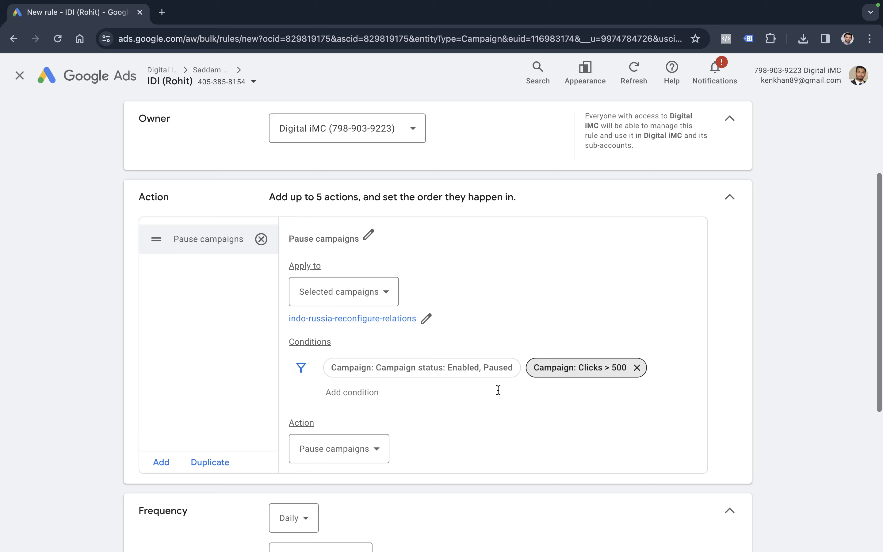
- Change the Clicks condition's operator to >= and apply it
click(610, 368)
click(550, 455)
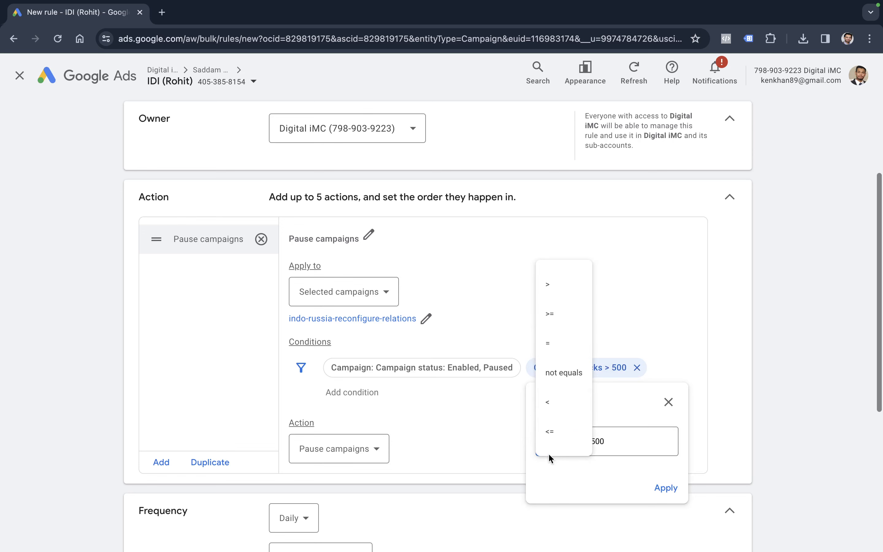
click(568, 322)
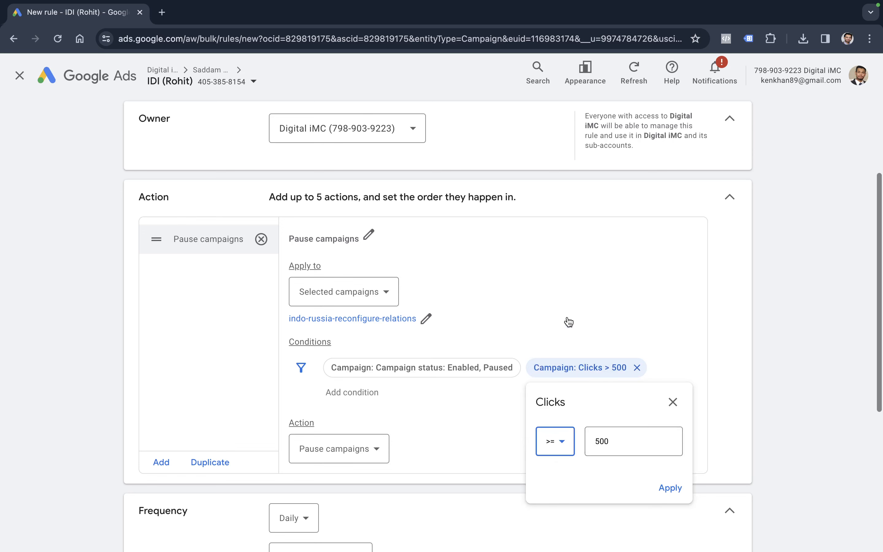
click(668, 486)
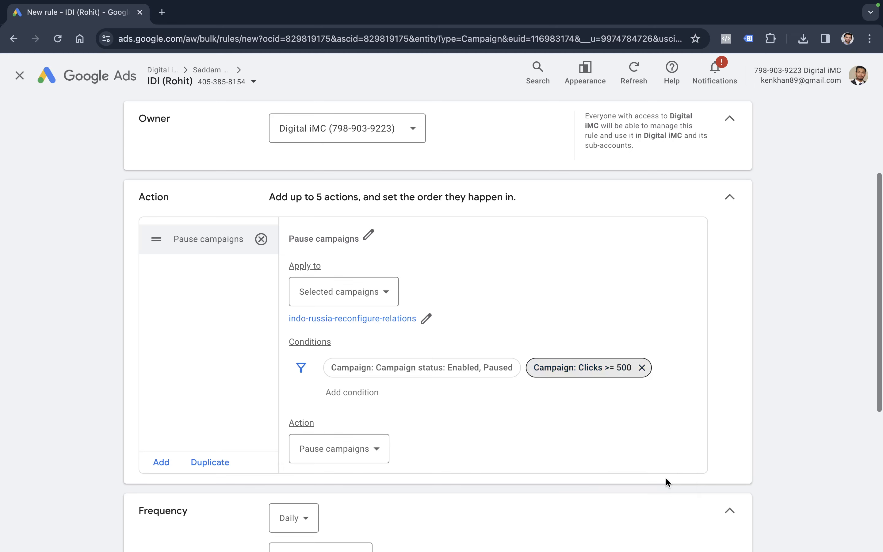
- Preview the rule's effect with the Clicks >= 500 condition, without saving the rule
scroll(543, 410, down, 7)
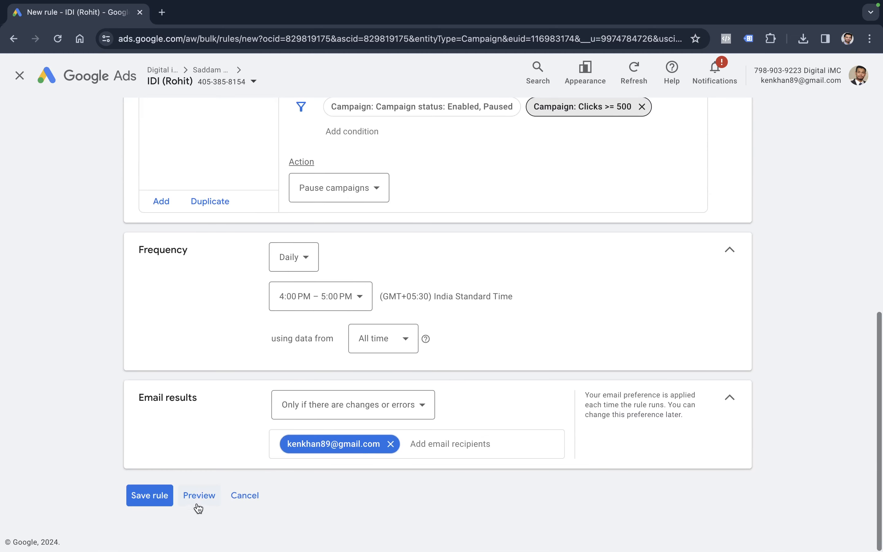
click(199, 507)
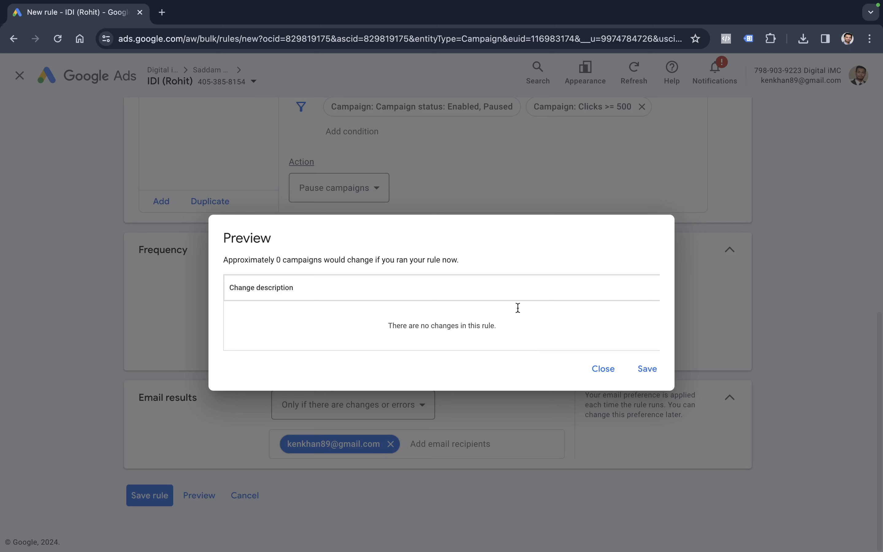
click(607, 368)
- Set the Clicks condition's threshold to 400 and apply it
scroll(609, 369, up, 4)
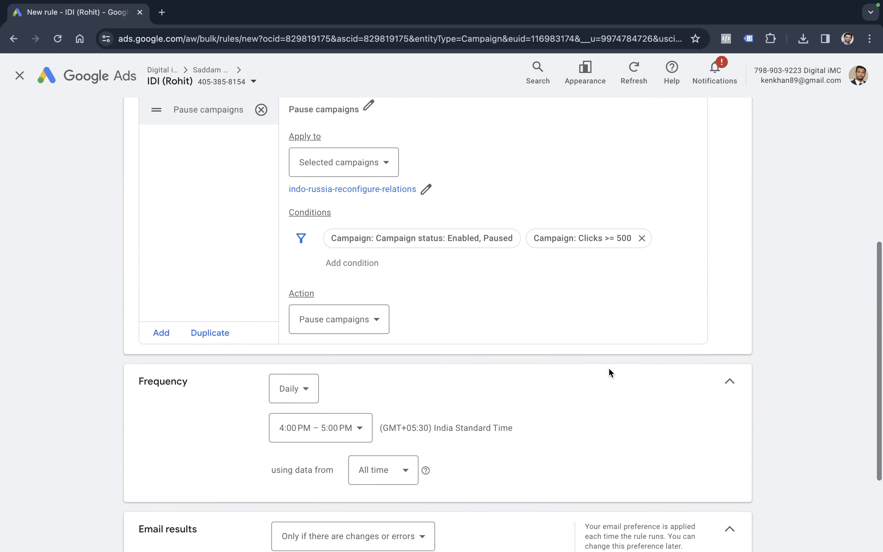
click(584, 238)
double_click(621, 313)
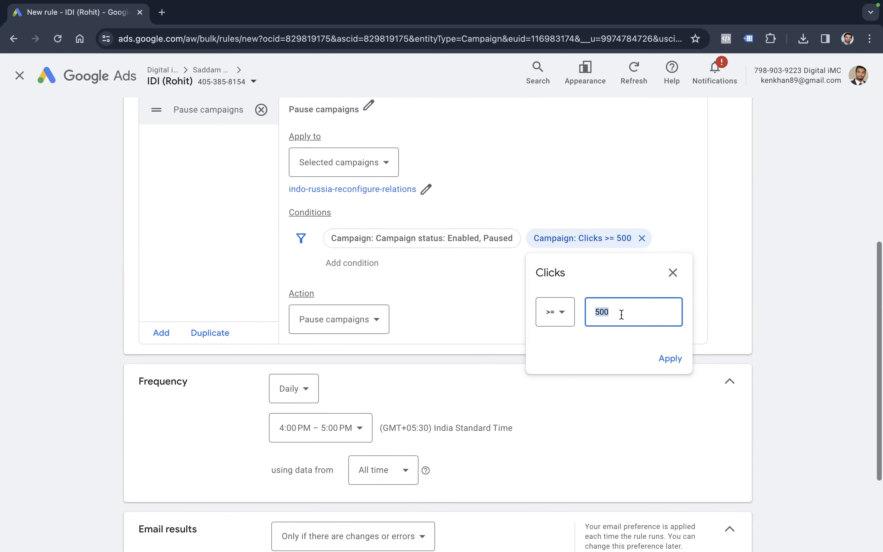
text(400)
click(677, 351)
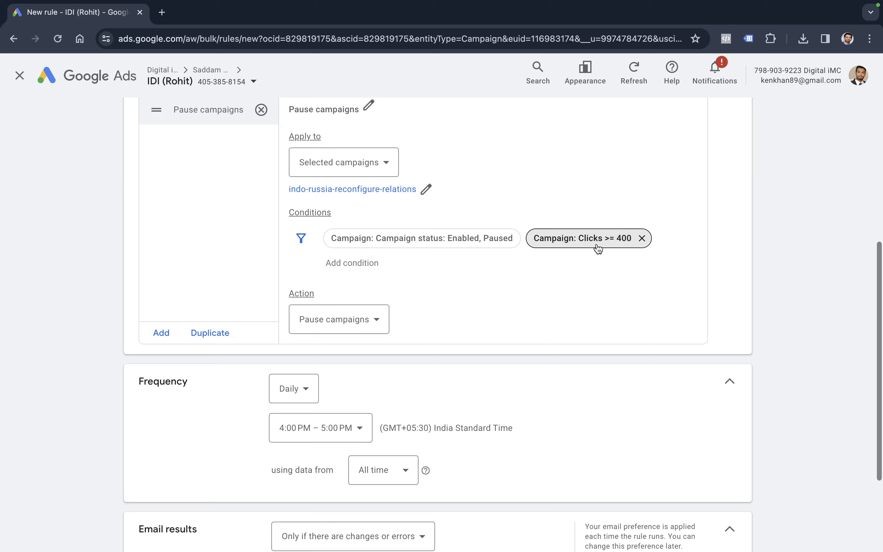
- Preview the rule's effect with the Clicks >= 400 condition, without saving the rule
scroll(419, 340, down, 4)
click(199, 496)
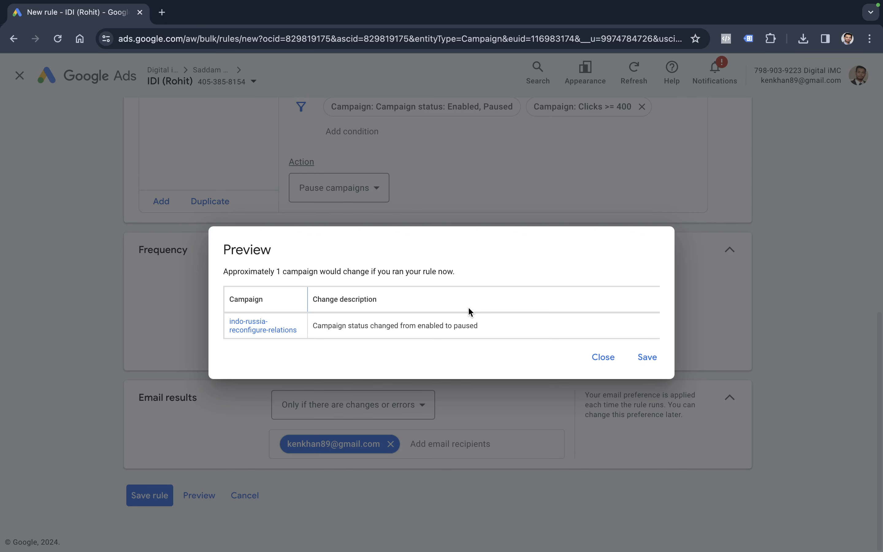
click(600, 357)
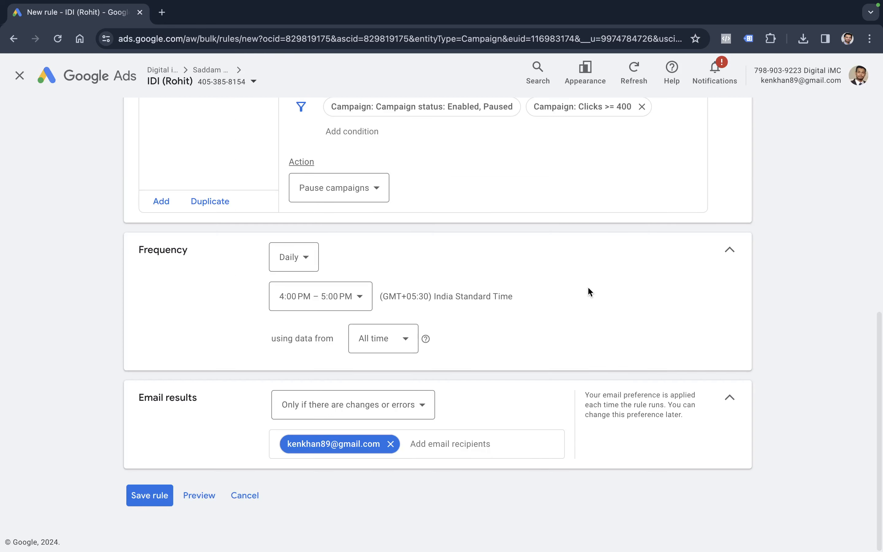
- Set the Clicks condition's threshold to 500 and apply it
scroll(589, 292, up, 3)
click(584, 222)
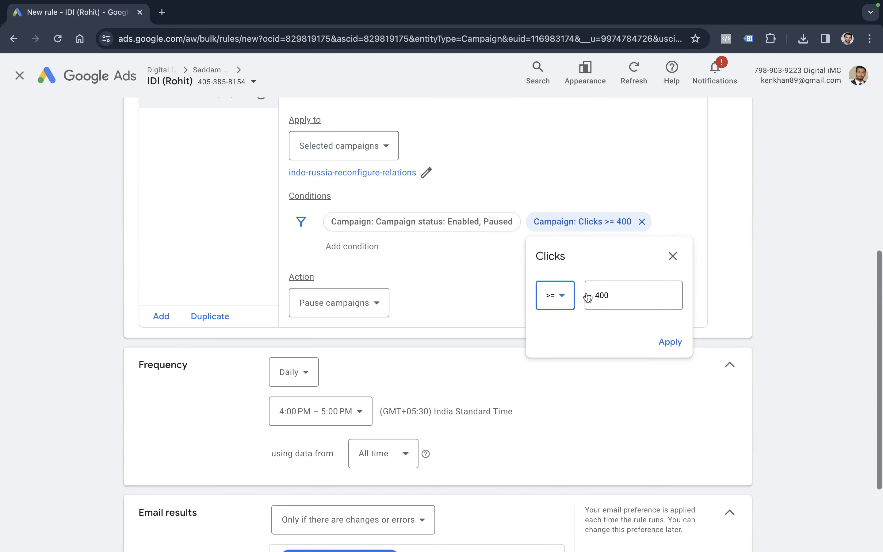
double_click(605, 294)
text(500)
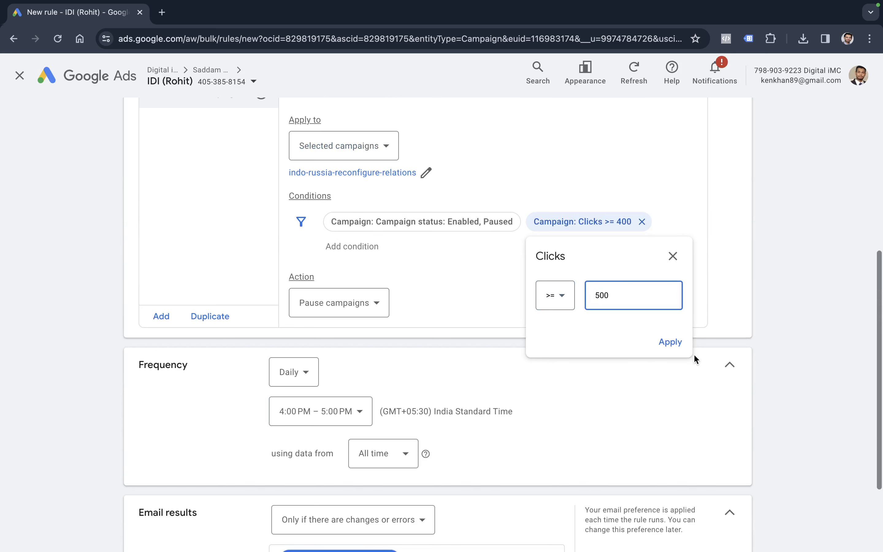
click(671, 341)
- Set the rule's frequency to Once and its run date to Jul 10, 2024
scroll(547, 286, down, 3)
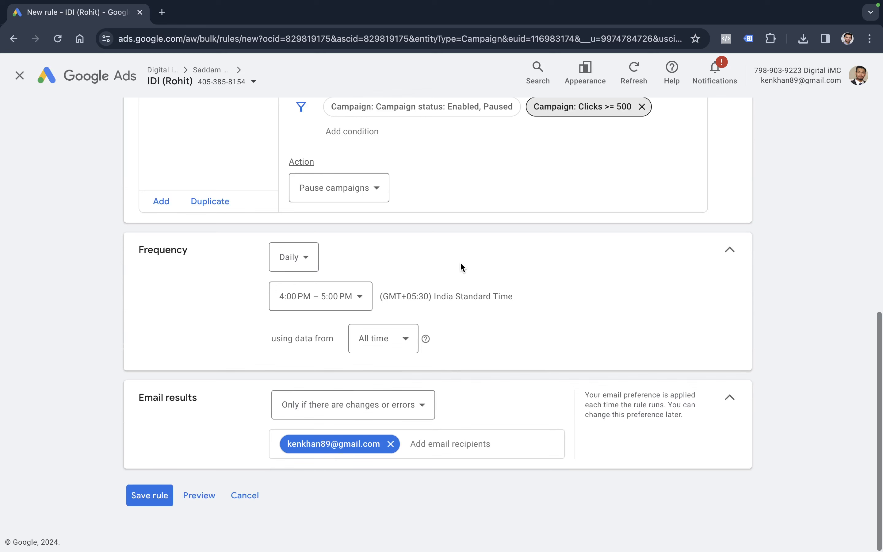
click(305, 257)
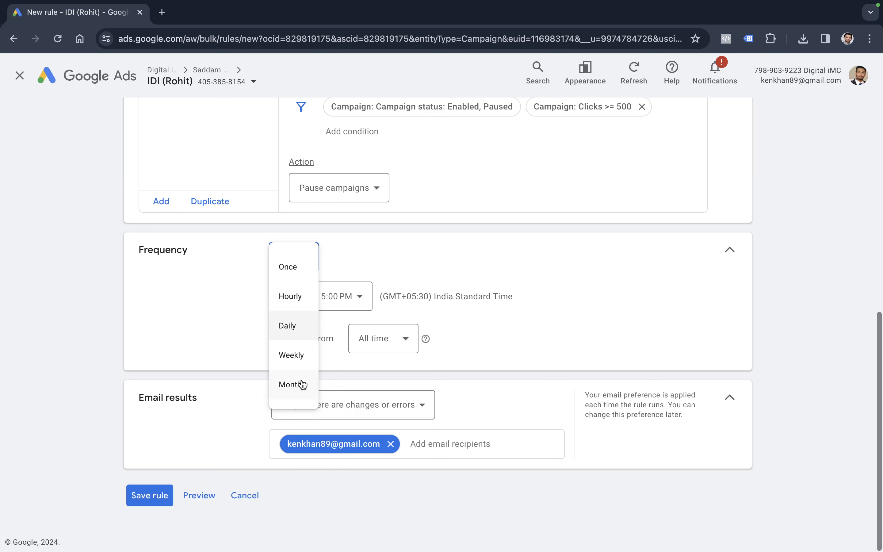
click(288, 268)
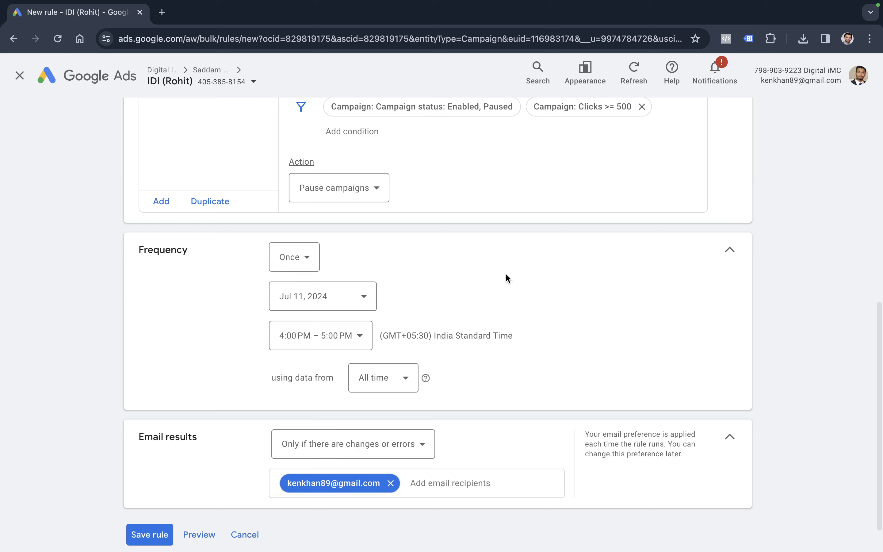
scroll(602, 230, up, 3)
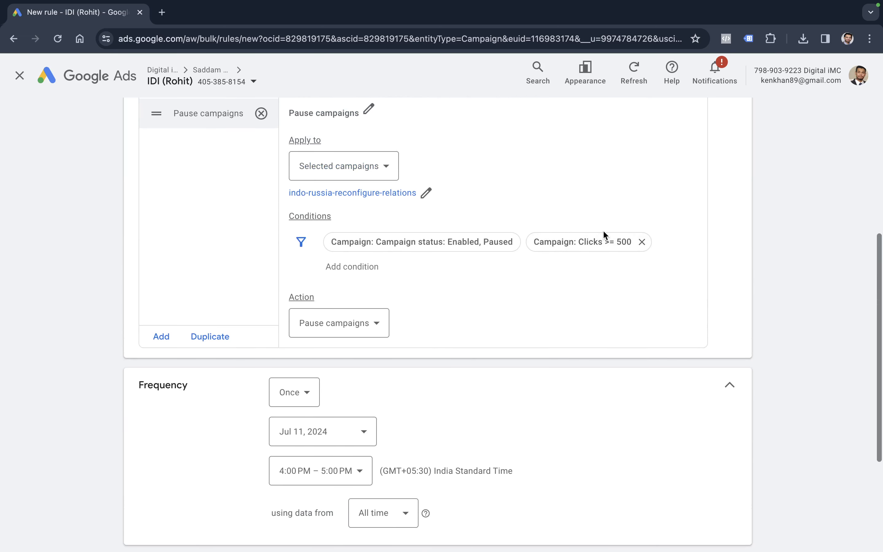
click(308, 429)
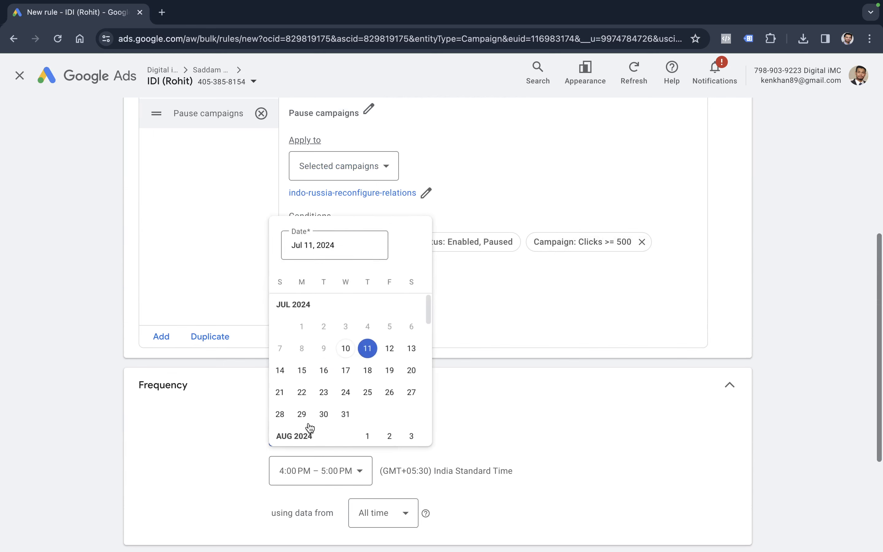
click(346, 347)
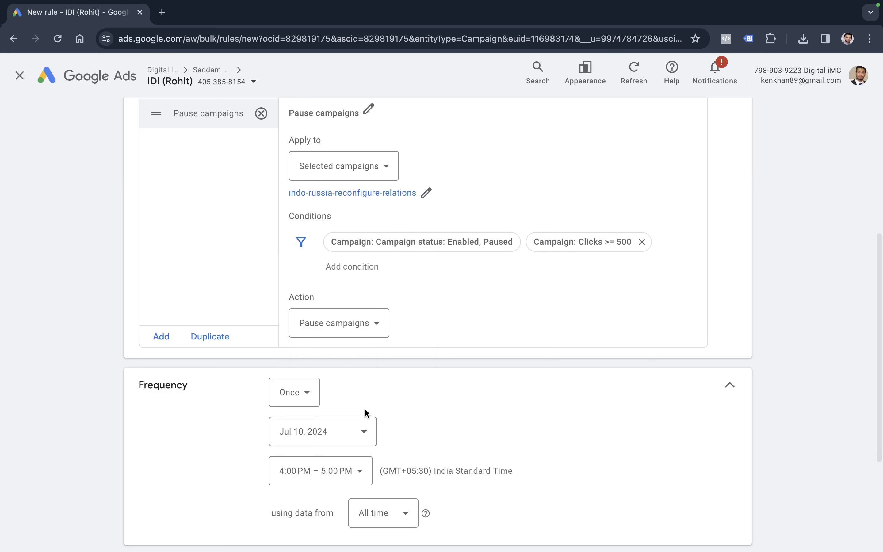
- Set the rule's run time window to 9:00 PM – 10:00 PM
scroll(365, 412, down, 1)
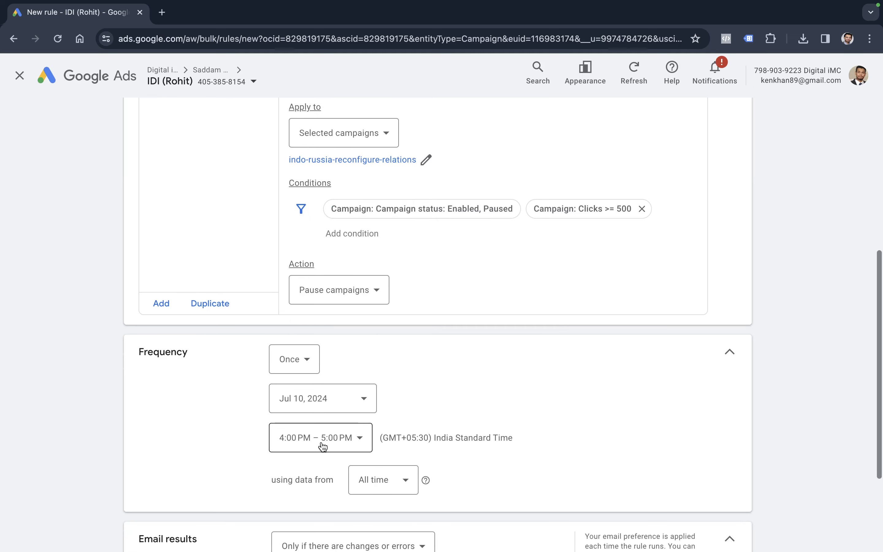
click(321, 446)
scroll(335, 391, down, 8)
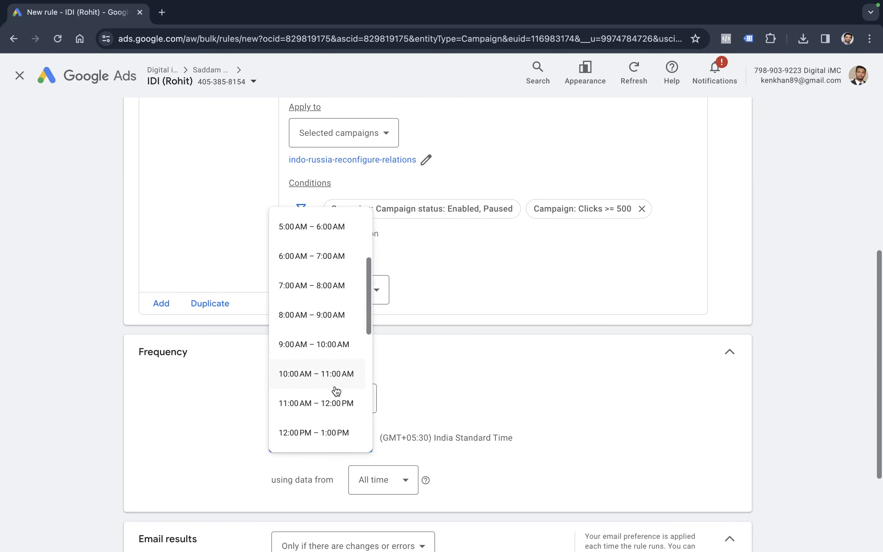
scroll(335, 403, down, 7)
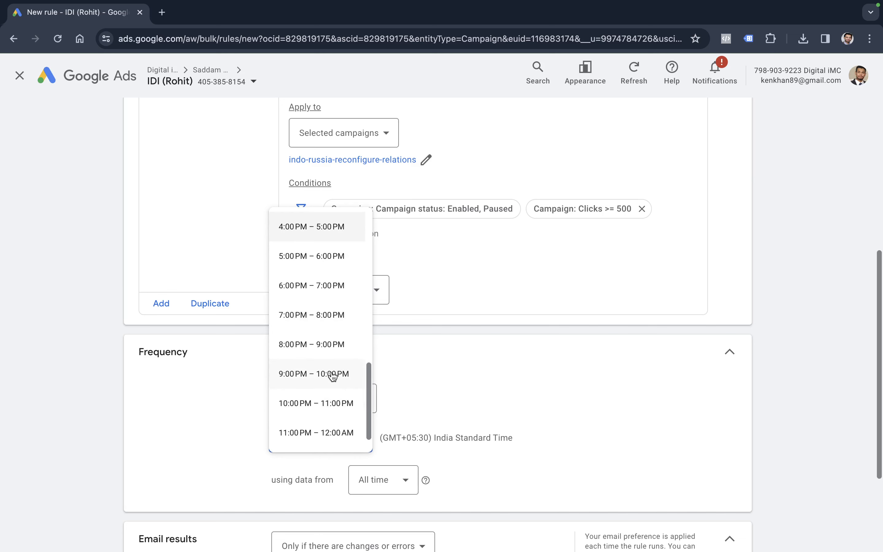
click(332, 373)
- Set the rule's email results preference to Every time this rule runs
scroll(513, 381, down, 4)
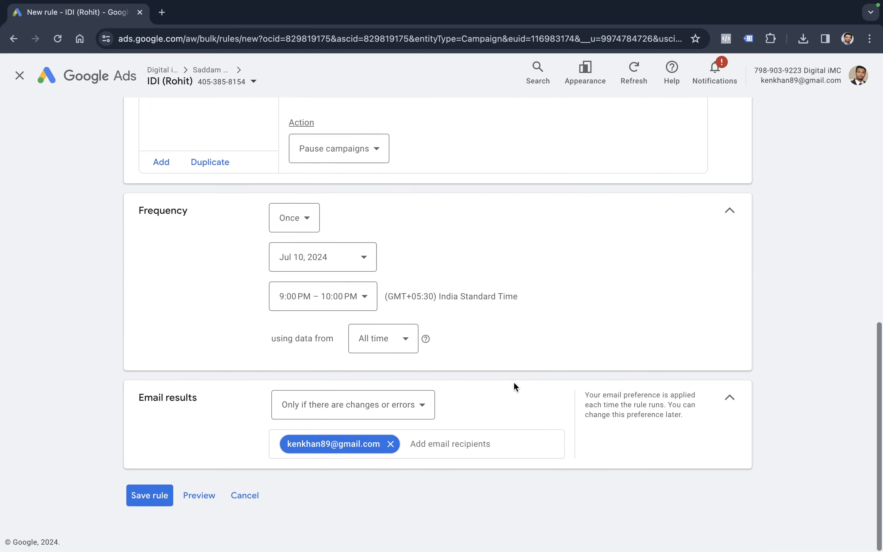
click(359, 404)
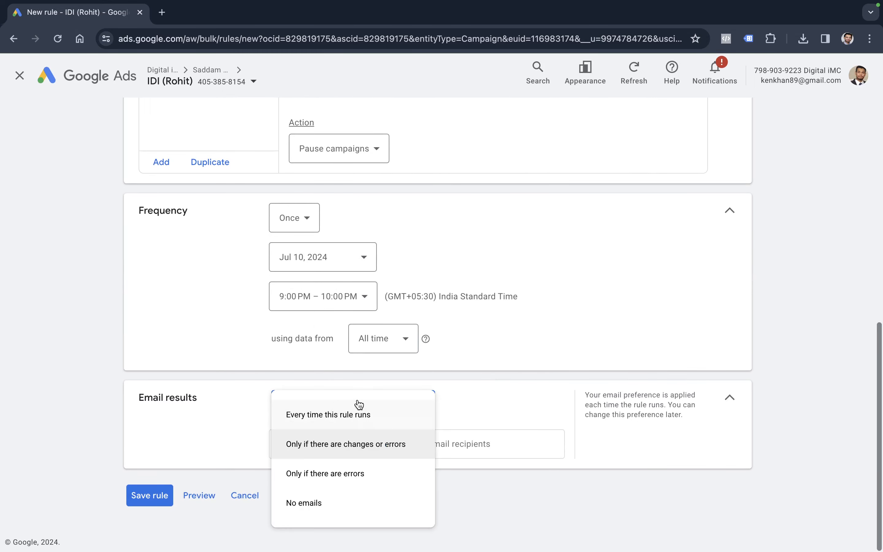
click(328, 415)
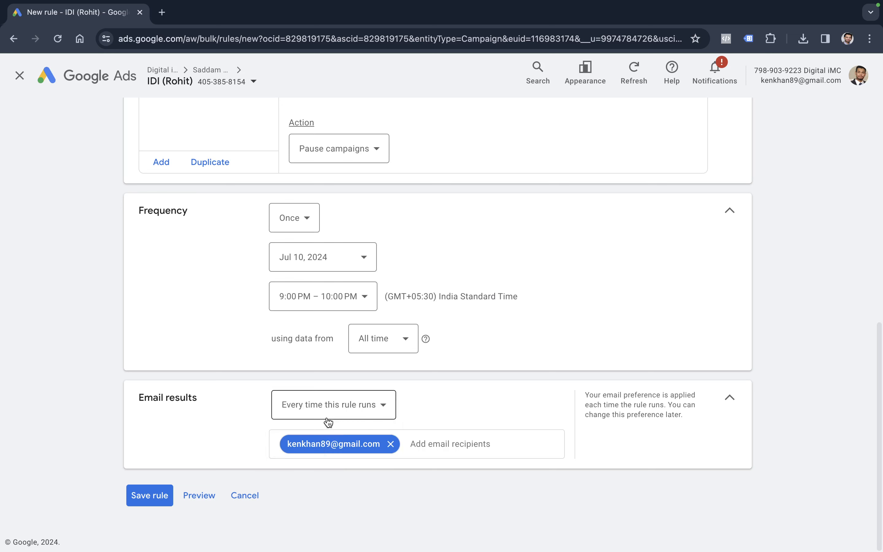